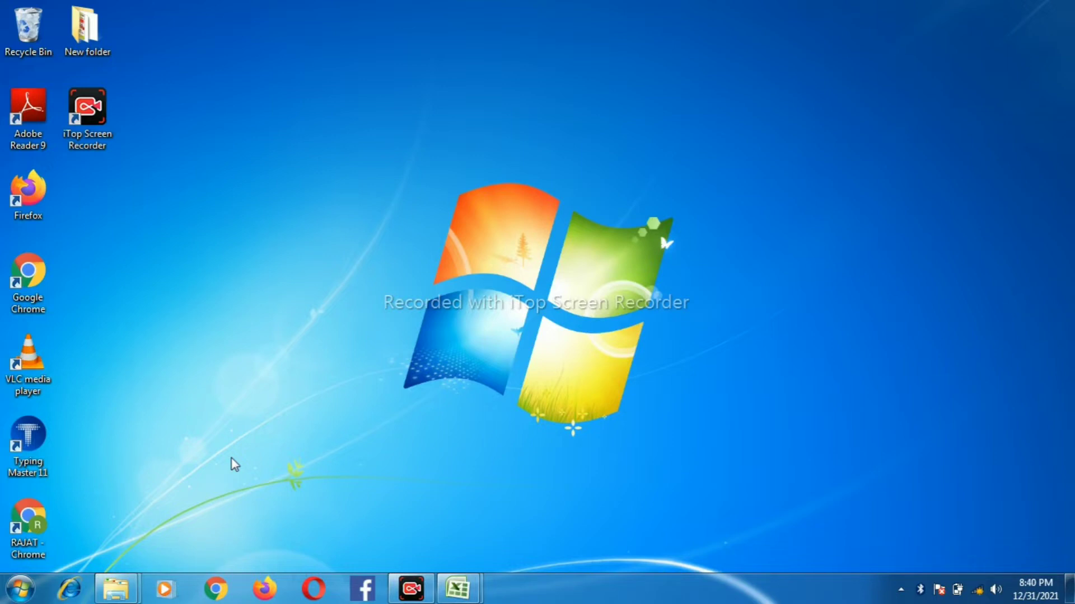
Step: Run 'excel' from the Windows Run dialog to open a new blank workbook, Book3
{"action": "key", "text": "super+r"}
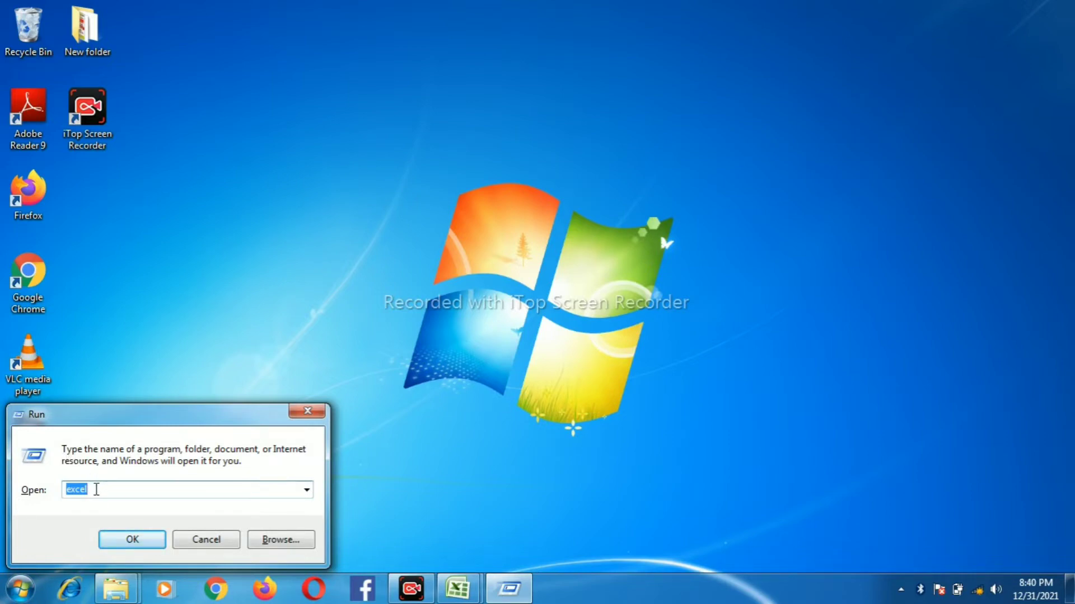
{"action": "key", "text": "Return"}
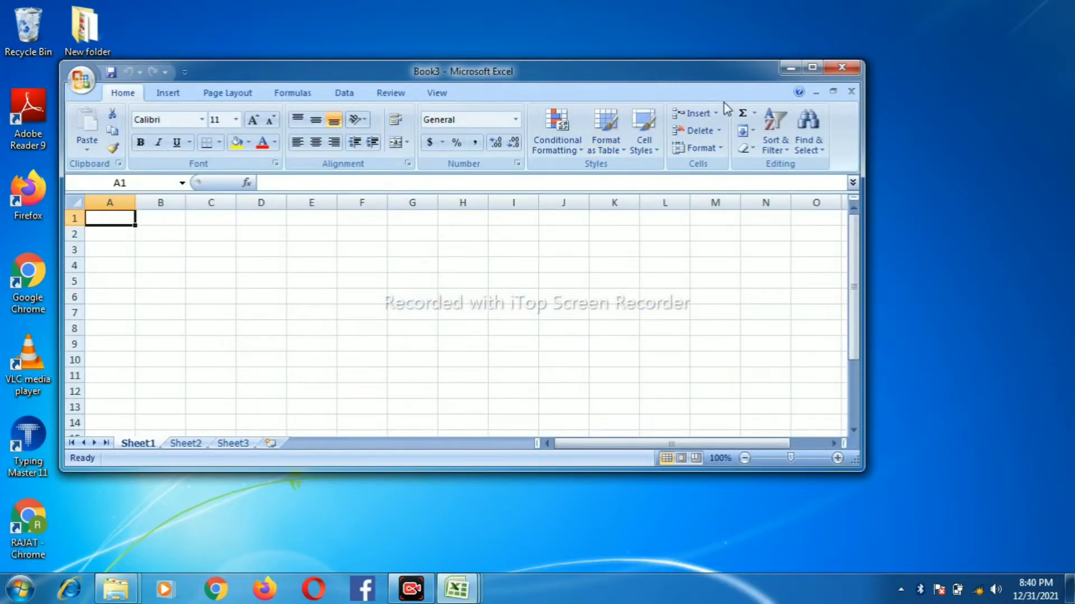
Step: Maximize the Excel window and enter 78, 65, 87 and 87 into cells C2 to C5
{"action": "left_click", "coordinate": [812, 68]}
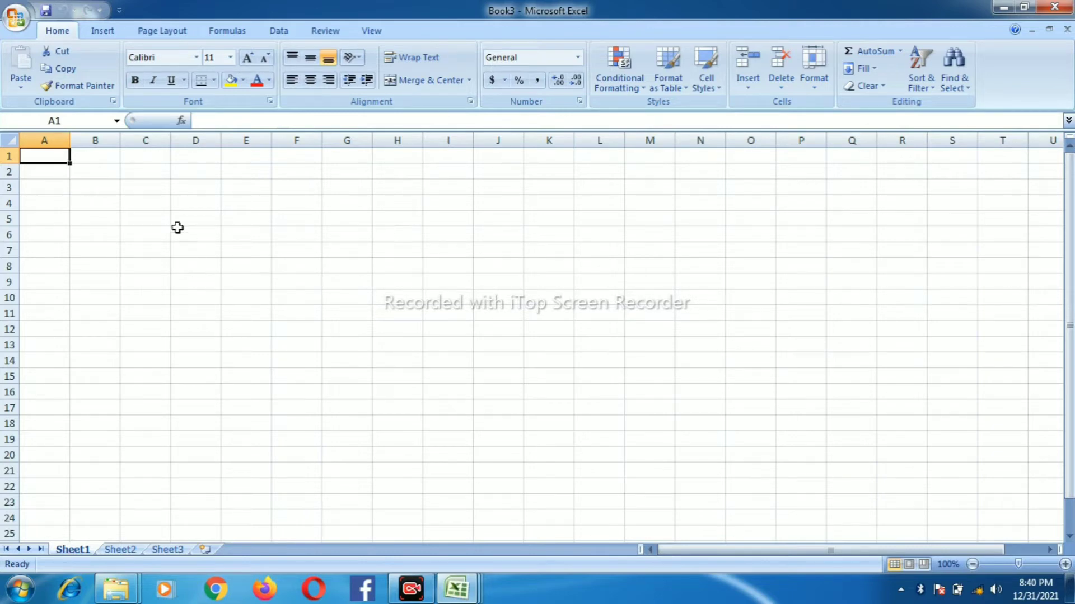
{"action": "left_click", "coordinate": [131, 177]}
{"action": "type", "text": "7"}
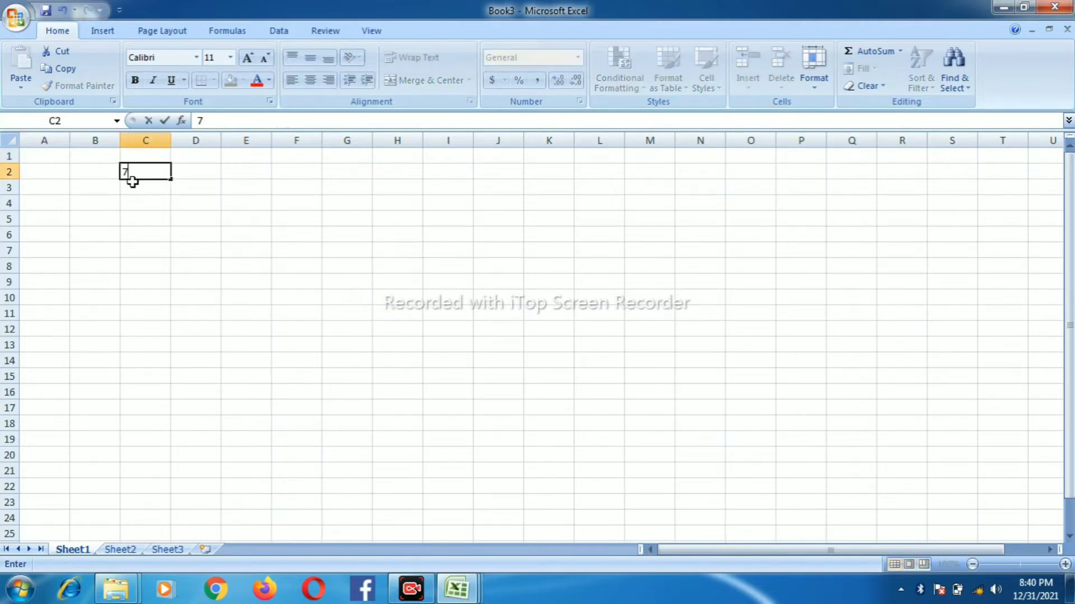
{"action": "type", "text": "8"}
{"action": "key", "text": "Return"}
{"action": "type", "text": "65"}
{"action": "key", "text": "Return"}
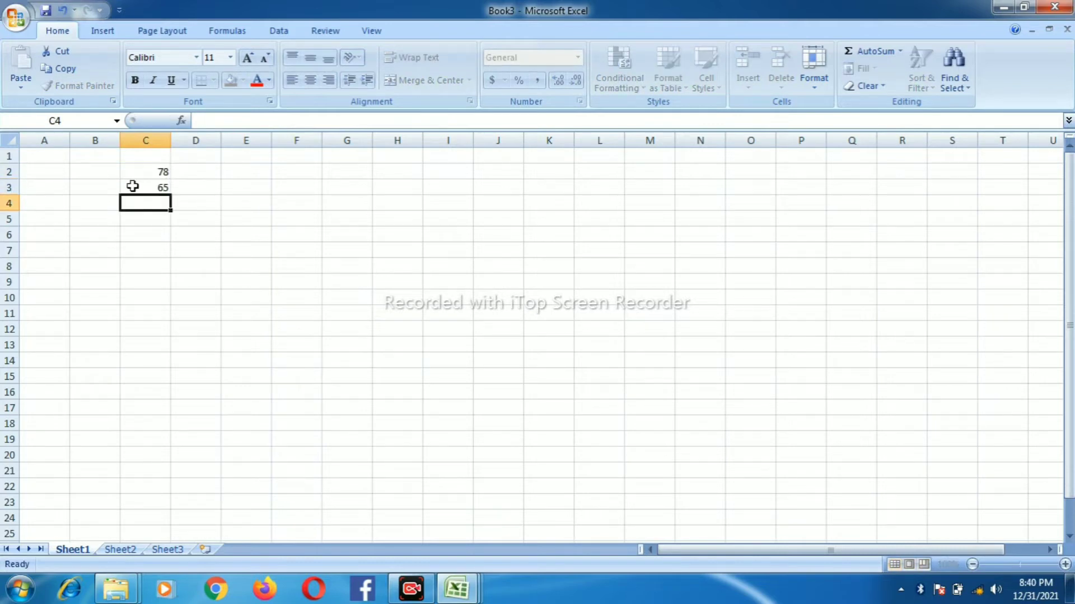
{"action": "type", "text": "87"}
{"action": "key", "text": "Return"}
{"action": "type", "text": "87"}
{"action": "key", "text": "Return"}
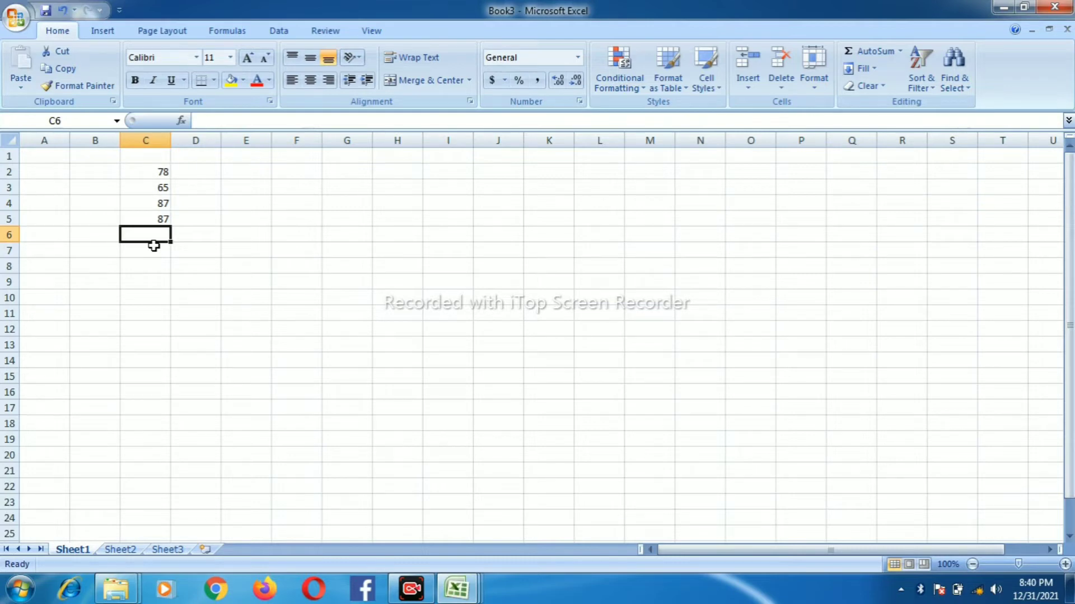
Step: AutoSum C2:C5 into C6 with Alt+= so it shows 317
{"action": "key", "text": "alt+equal"}
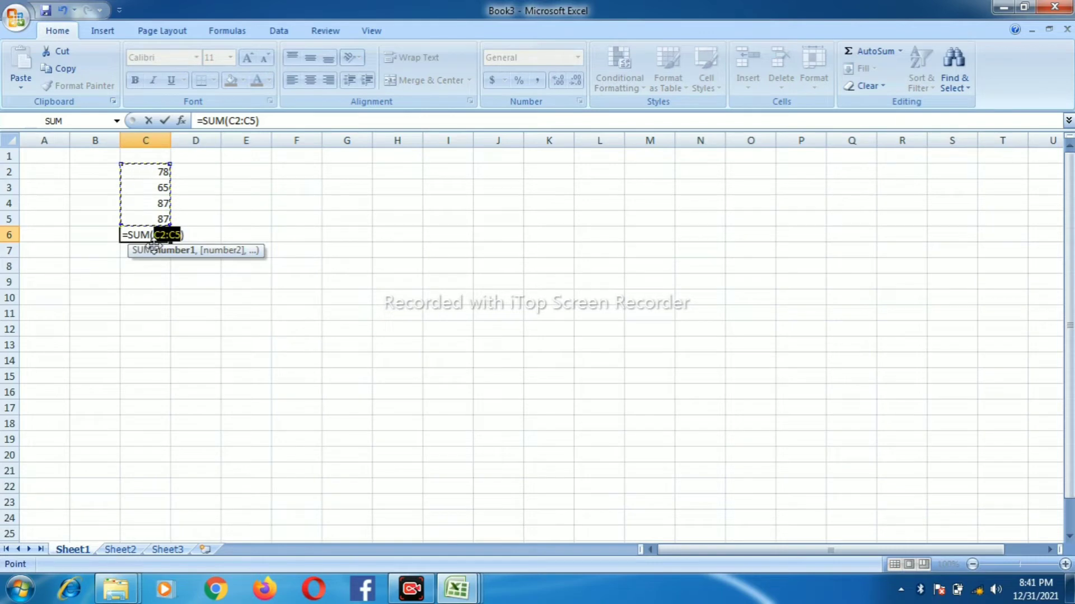
{"action": "key", "text": "Return"}
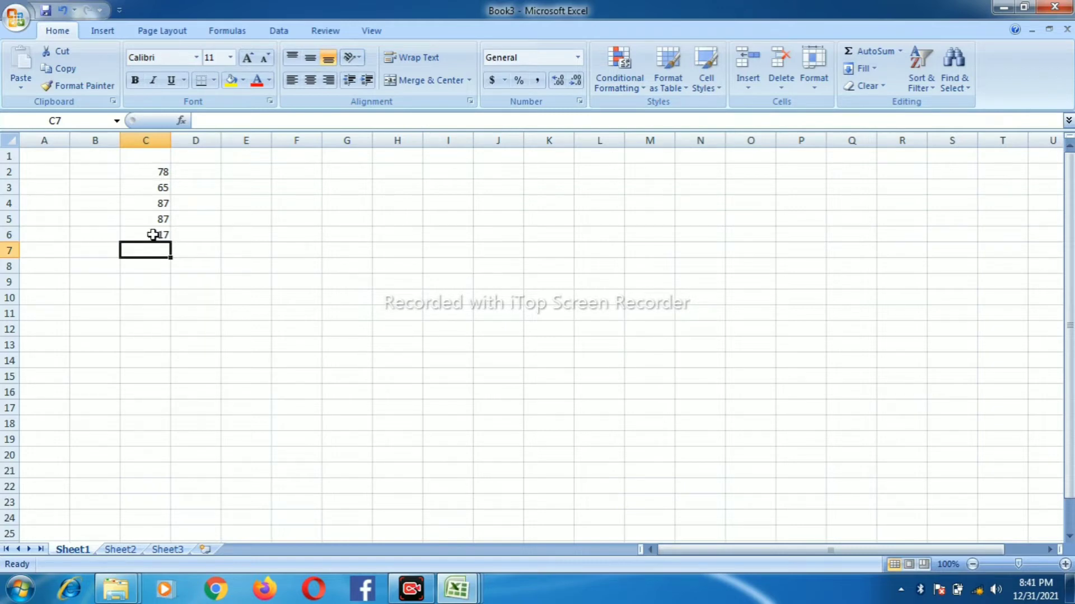
{"action": "left_click", "coordinate": [189, 174]}
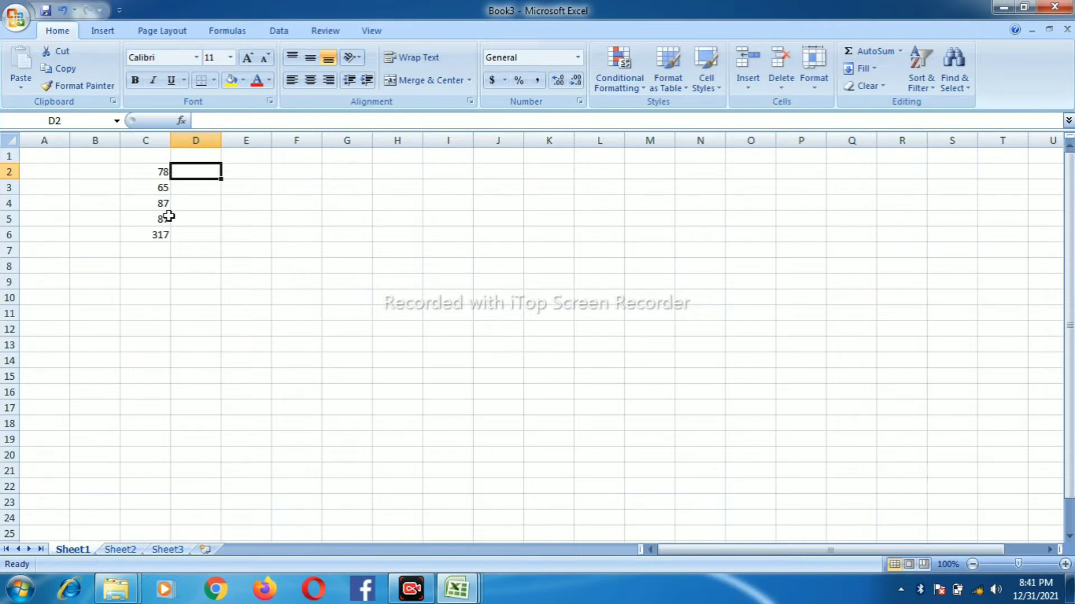
{"action": "key", "text": "ctrl+Page_Down"}
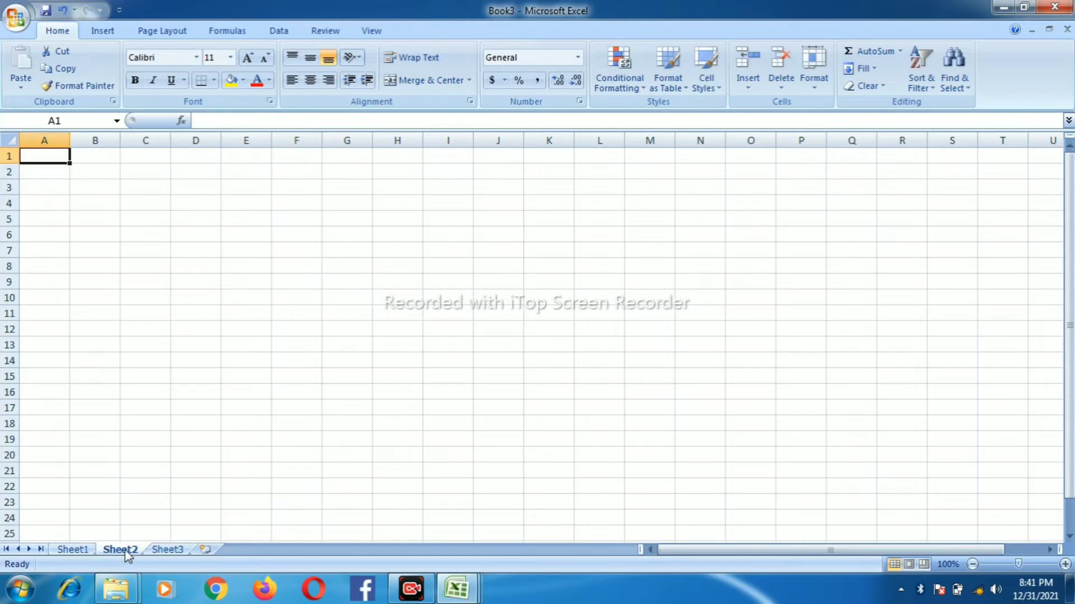
{"action": "key", "text": "ctrl+Page_Down"}
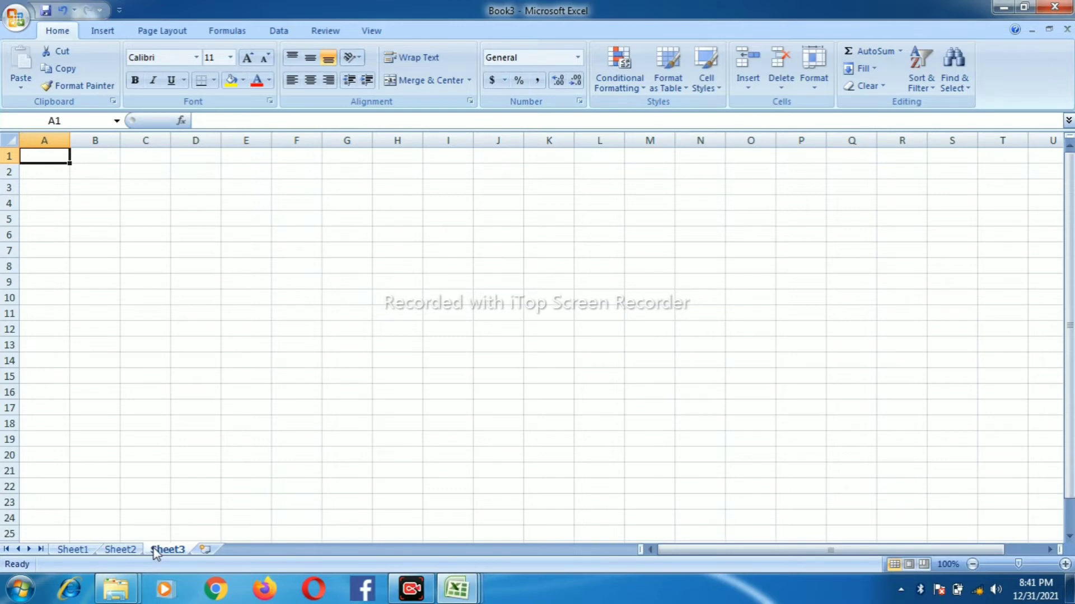
{"action": "key", "text": "ctrl+Page_Up"}
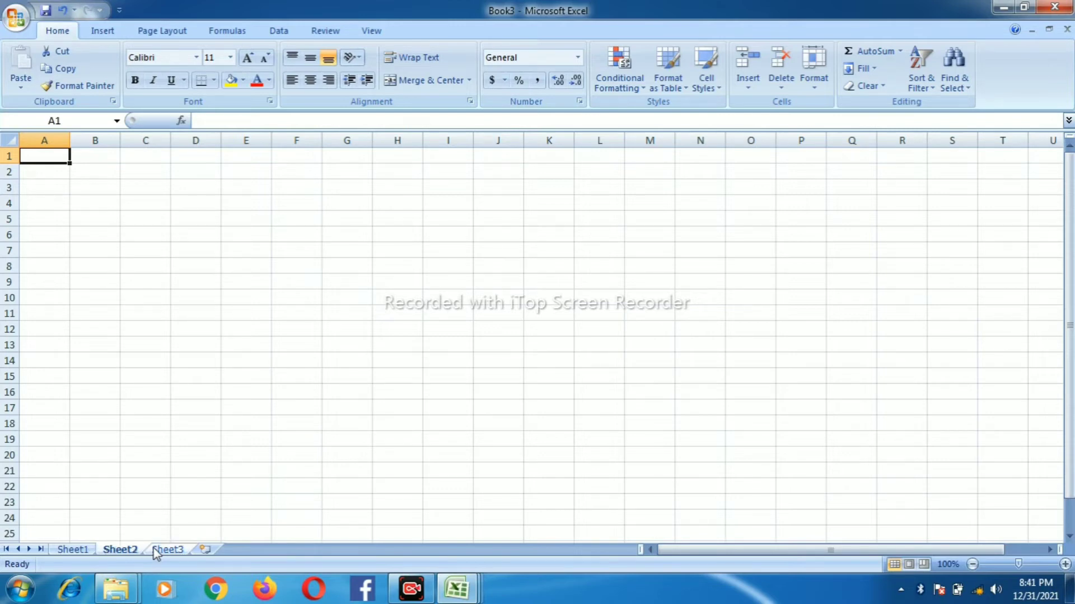
{"action": "key", "text": "ctrl+Page_Up"}
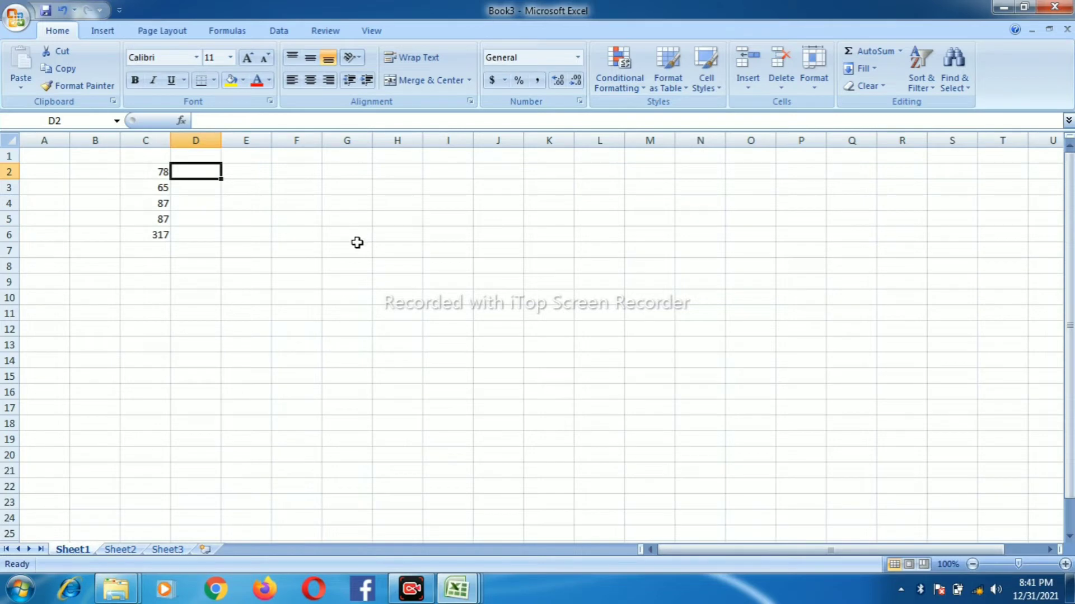
{"action": "key", "text": "ctrl+Page_Down"}
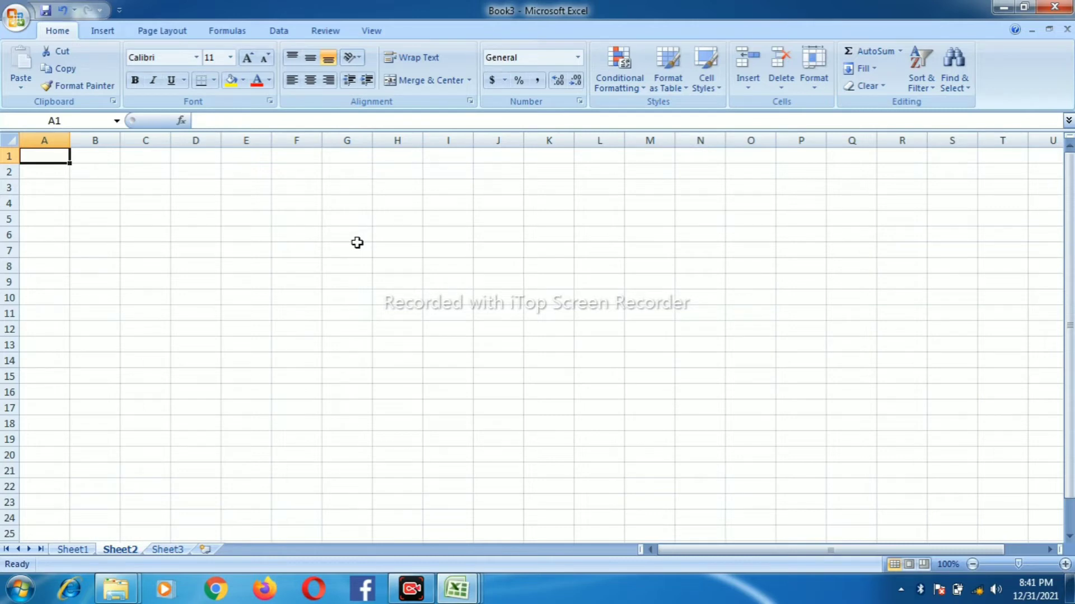
{"action": "key", "text": "ctrl+Page_Up"}
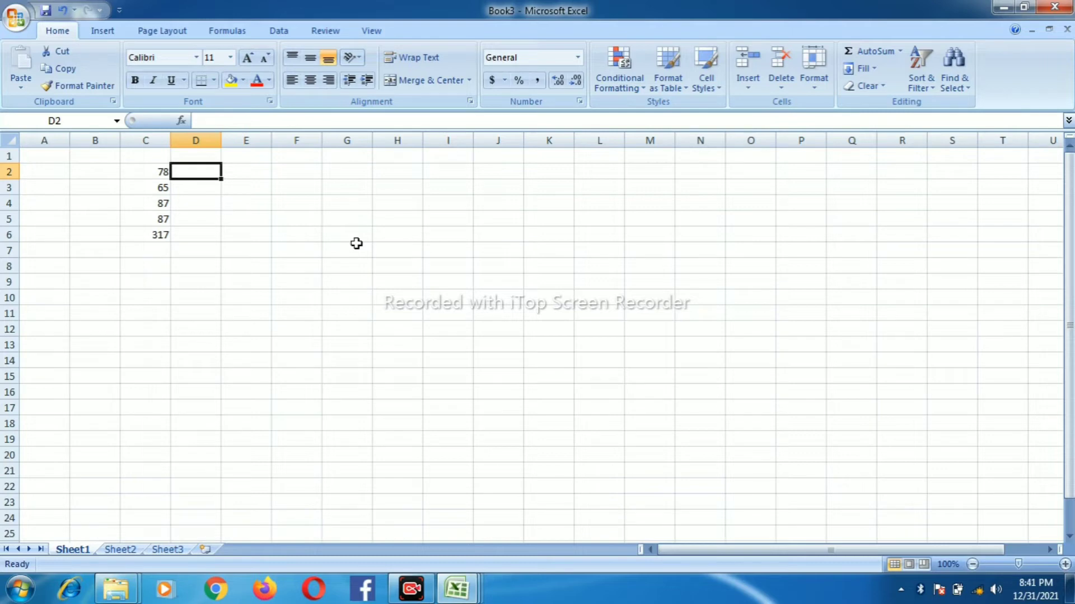
{"action": "left_click", "coordinate": [138, 190]}
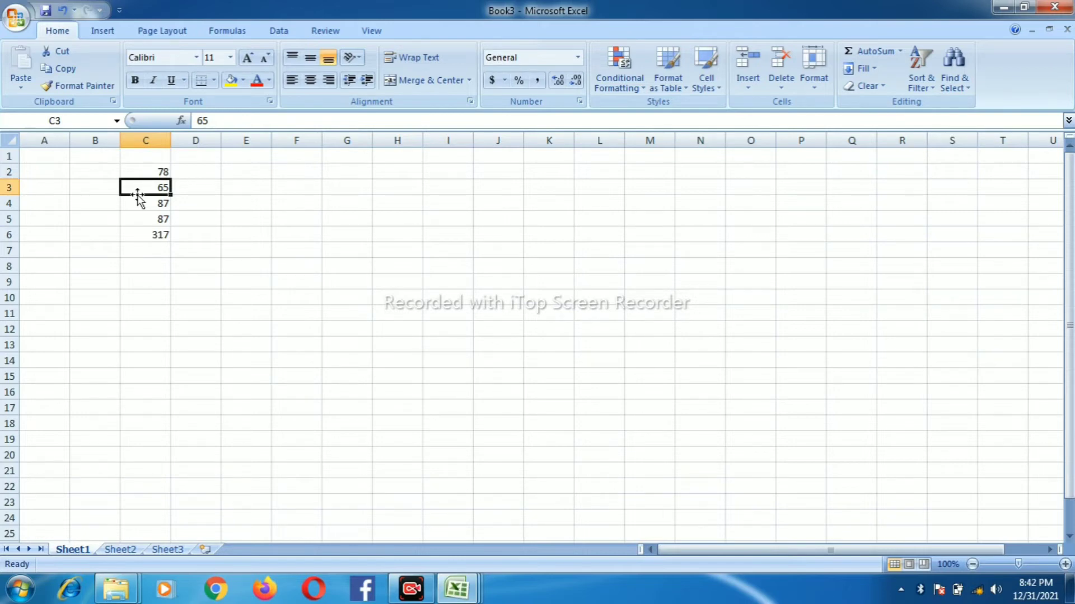
{"action": "key", "text": "ctrl+9"}
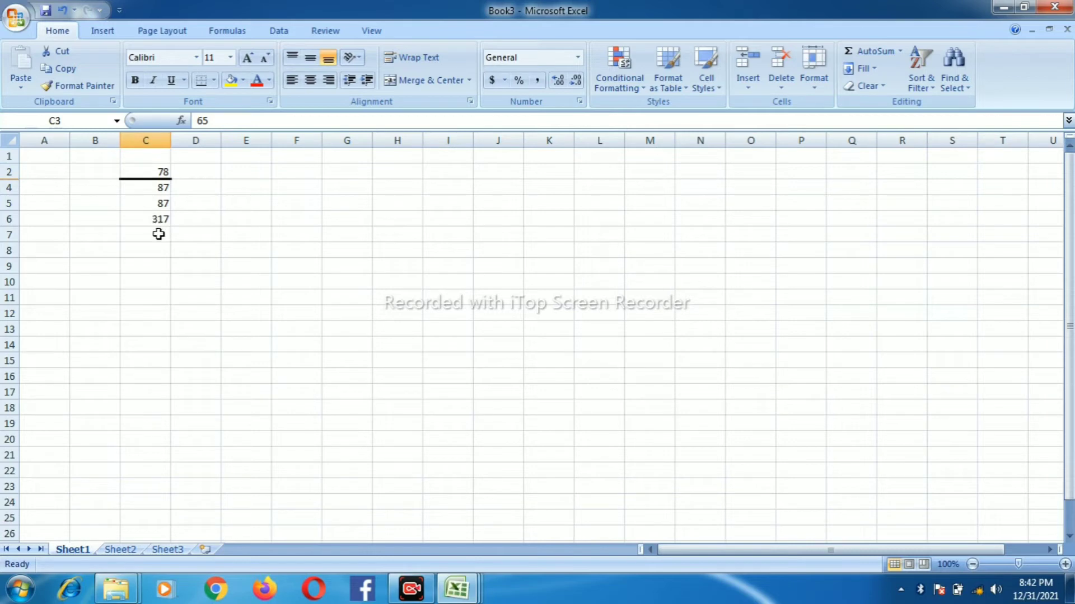
{"action": "key", "text": "ctrl+shift+9"}
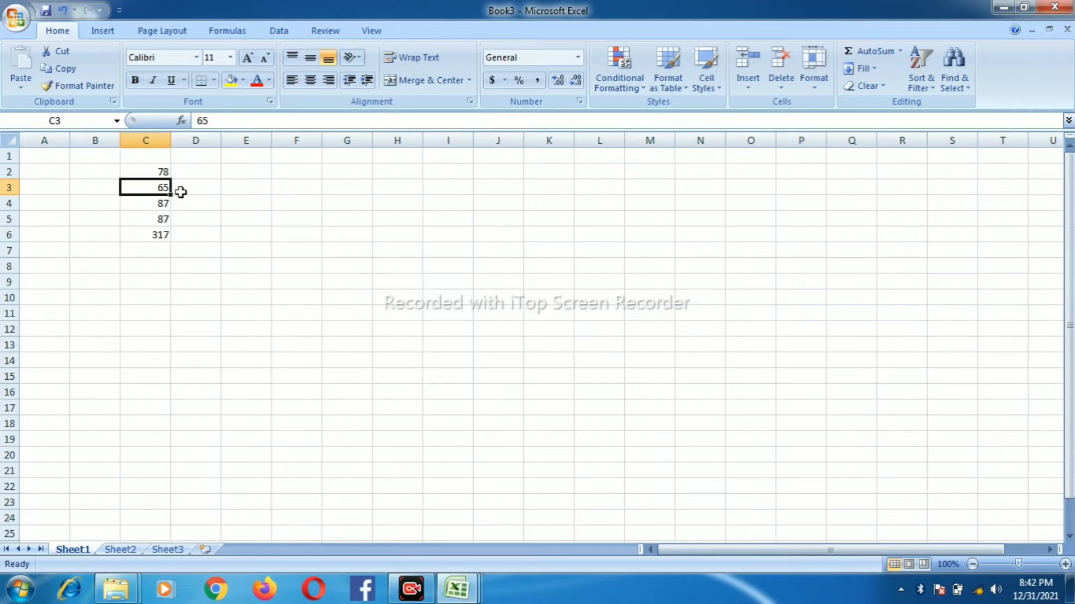
Step: Enter 67 in D2 and 87 in D3, correcting a mistyped entry in D3
{"action": "left_click", "coordinate": [185, 177]}
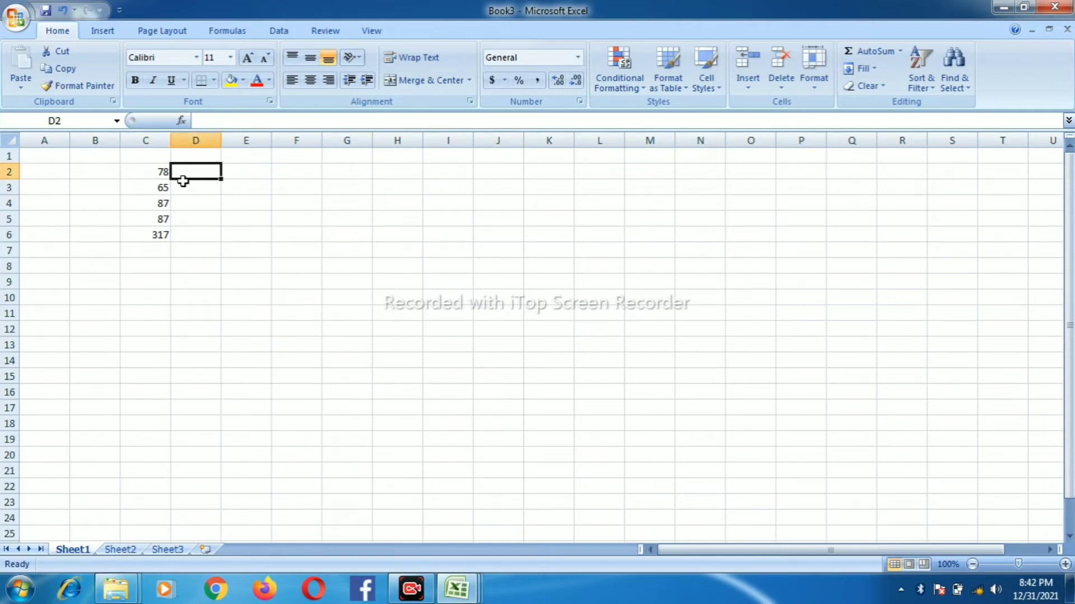
{"action": "type", "text": "67"}
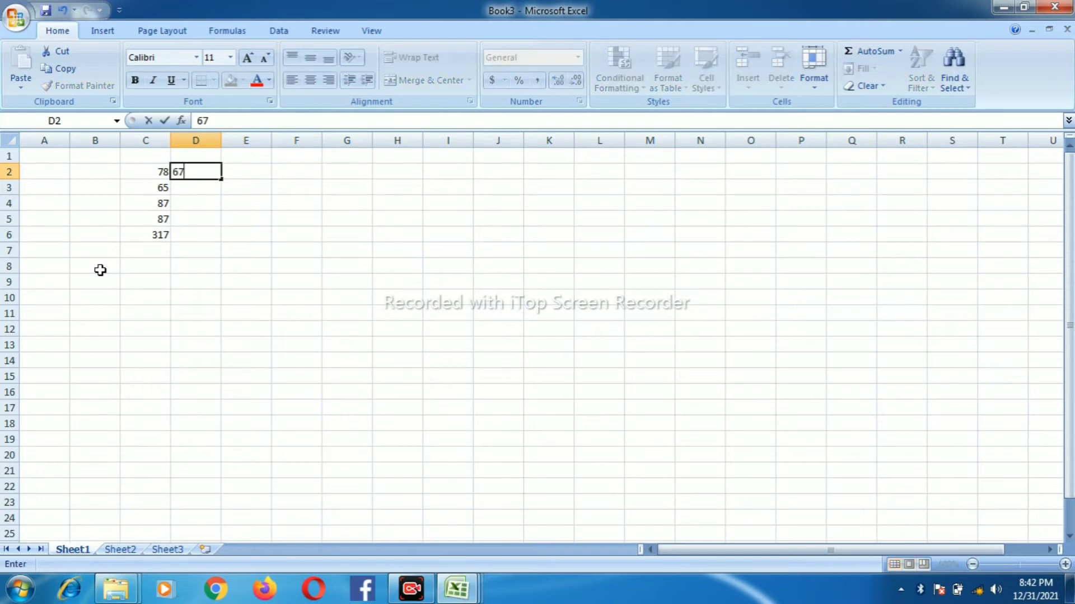
{"action": "key", "text": "Return"}
{"action": "type", "text": "\\87"}
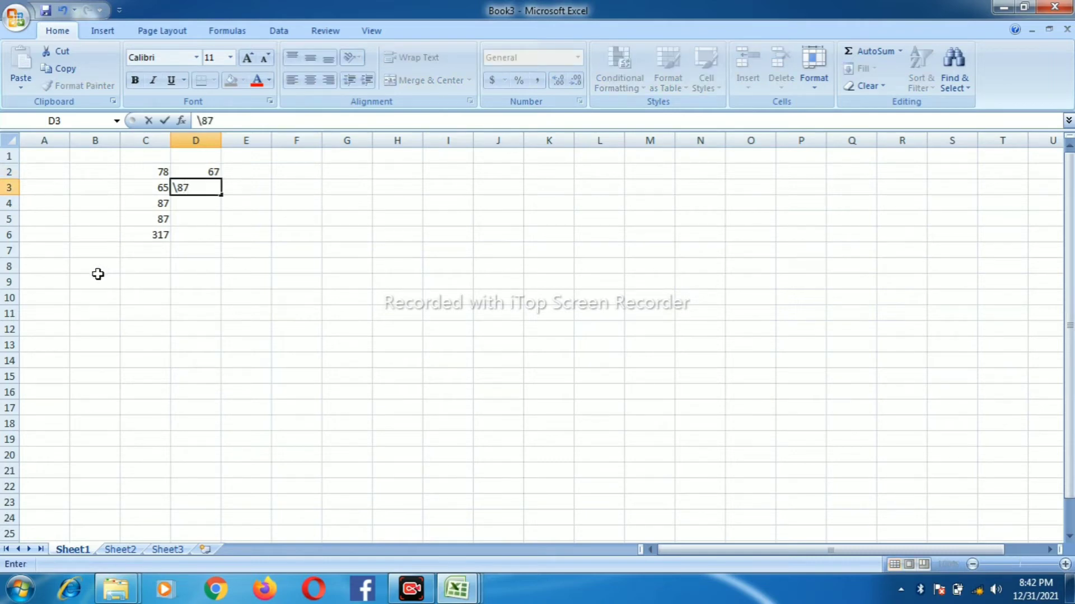
{"action": "key", "text": "BackSpace"}
{"action": "key", "text": "BackSpace"}
{"action": "key", "text": "BackSpace"}
{"action": "type", "text": "87"}
{"action": "key", "text": "Return"}
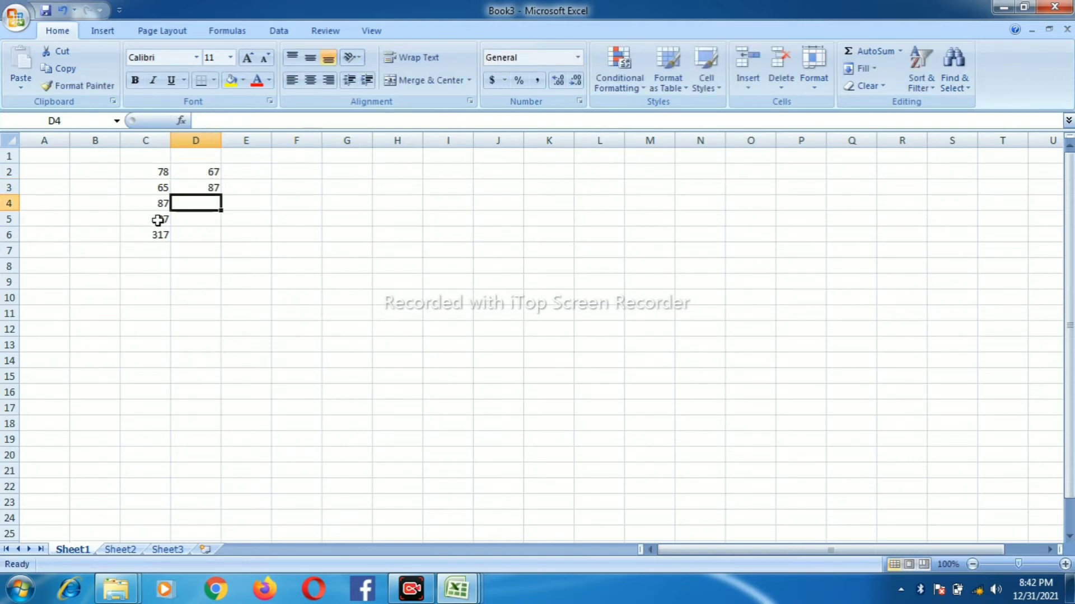
Step: Hide and unhide column D, then check the =SUM(C2:C5) formula in C6
{"action": "left_click_drag", "start_coordinate": [197, 171], "coordinate": [199, 202]}
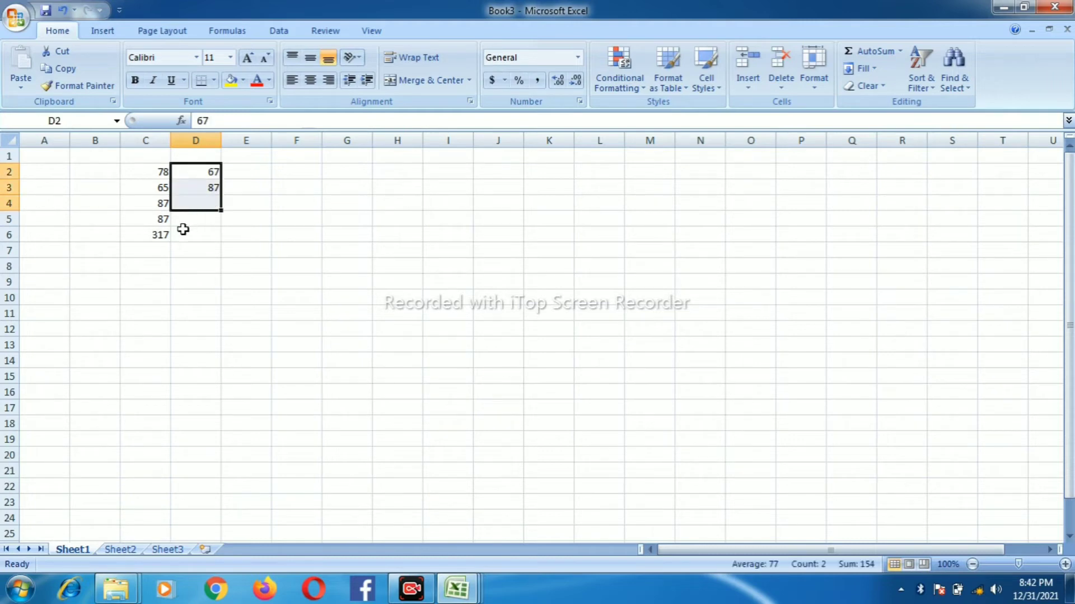
{"action": "key", "text": "ctrl+0"}
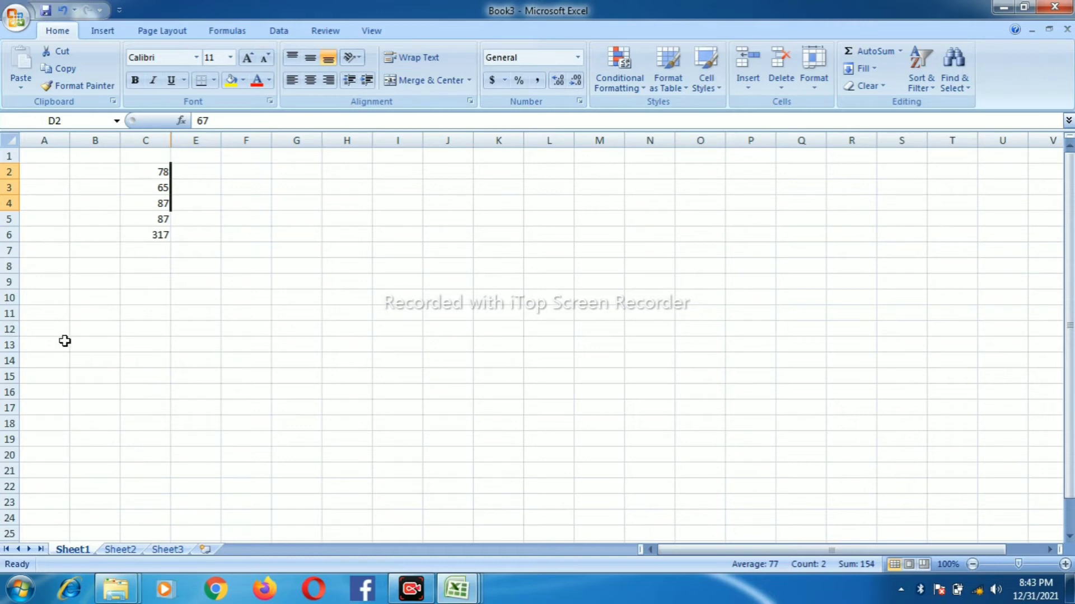
{"action": "key", "text": "ctrl+shift+0"}
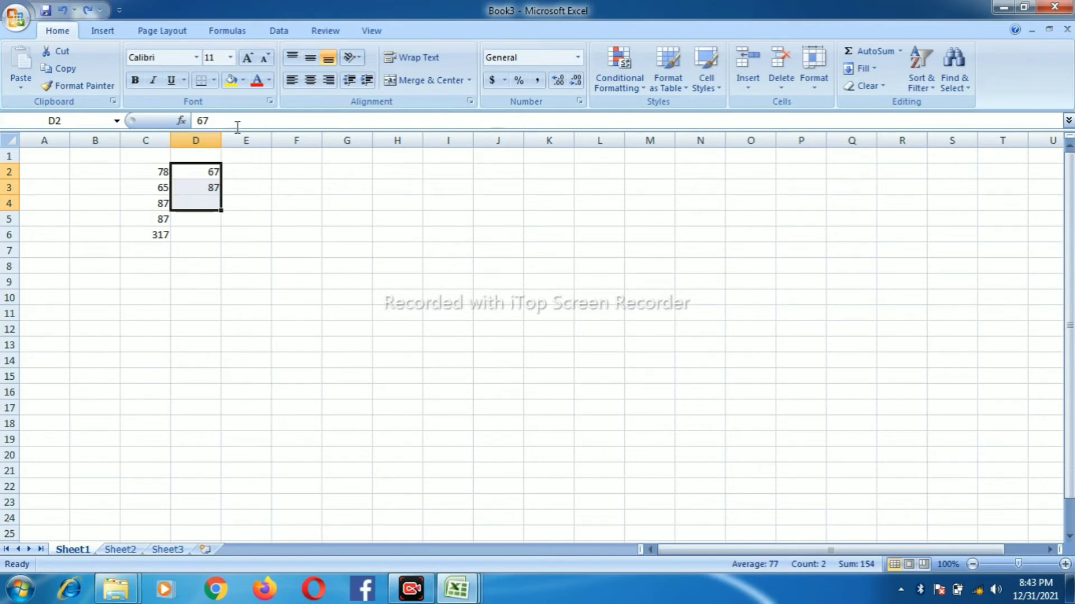
{"action": "left_click", "coordinate": [187, 231]}
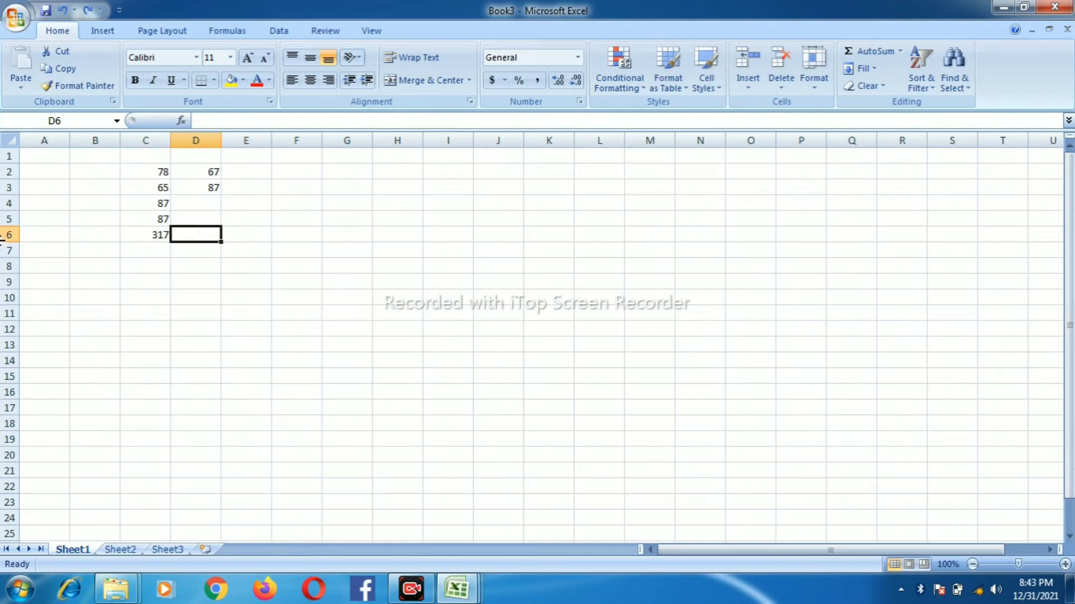
{"action": "left_click", "coordinate": [149, 171]}
Step: Insert today's date 12/31/2021 in D5 and the current time 8:43 PM in D6
{"action": "left_click", "coordinate": [165, 236]}
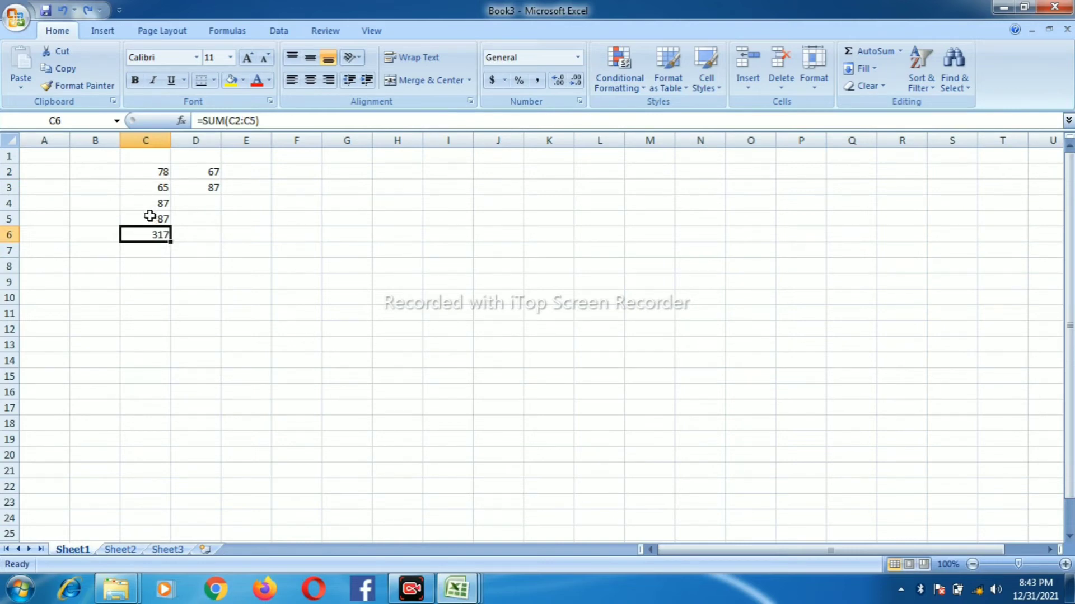
{"action": "left_click", "coordinate": [180, 223]}
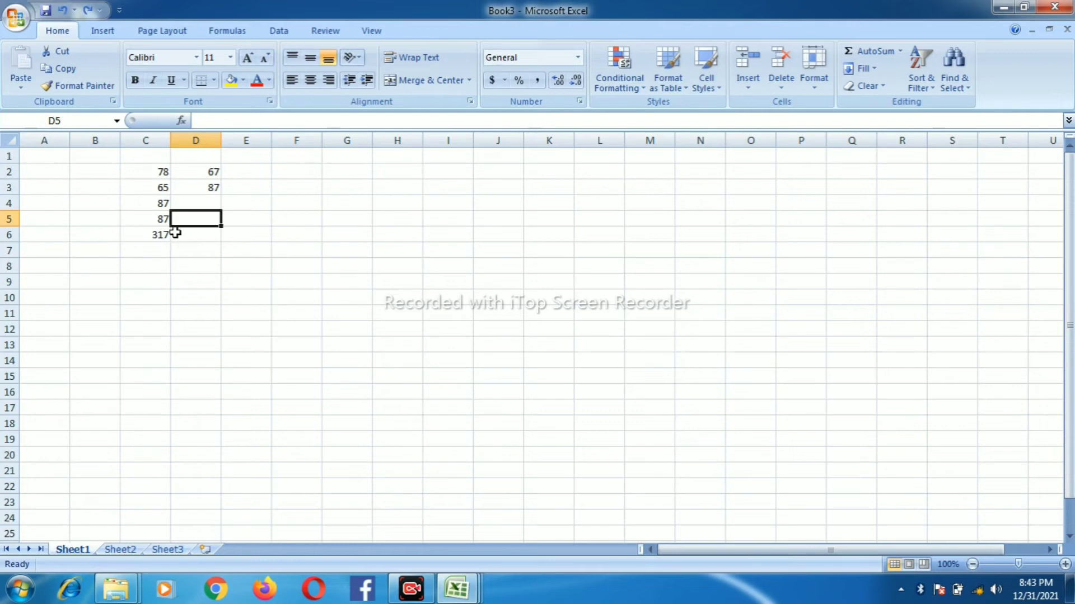
{"action": "key", "text": "ctrl+semicolon"}
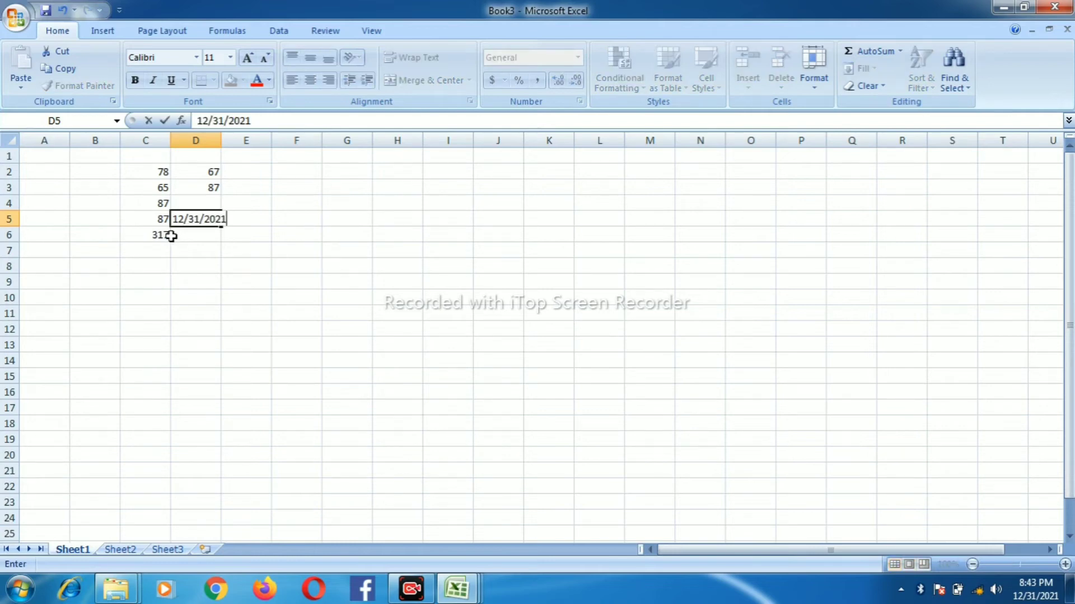
{"action": "left_click", "coordinate": [196, 235]}
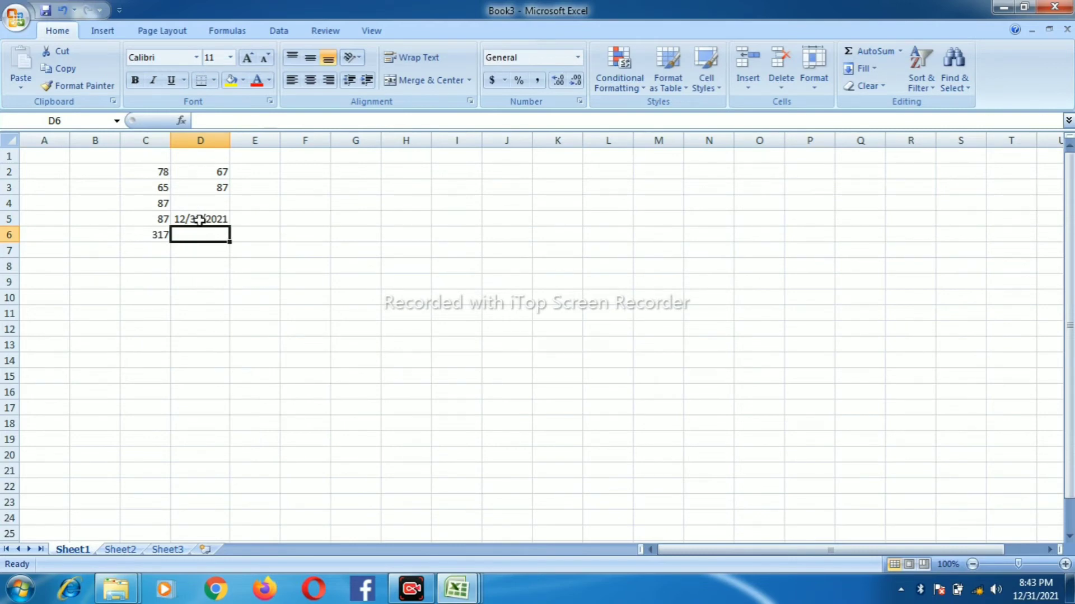
{"action": "key", "text": "ctrl+shift+semicolon"}
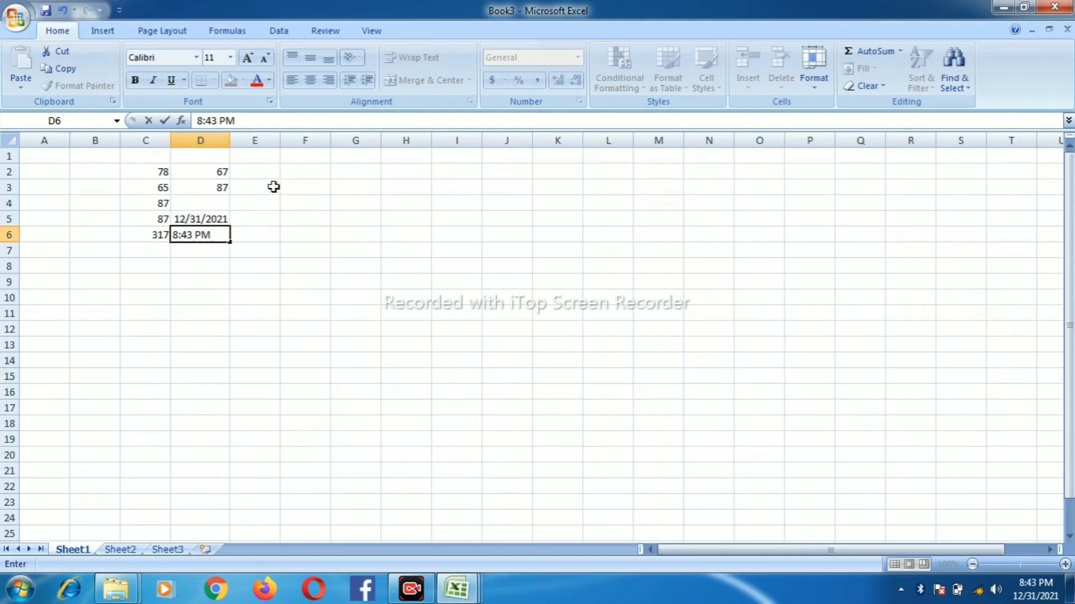
{"action": "left_click", "coordinate": [250, 172]}
Step: Type 'account' in E2 and widen column D so the full date displays
{"action": "type", "text": "a"}
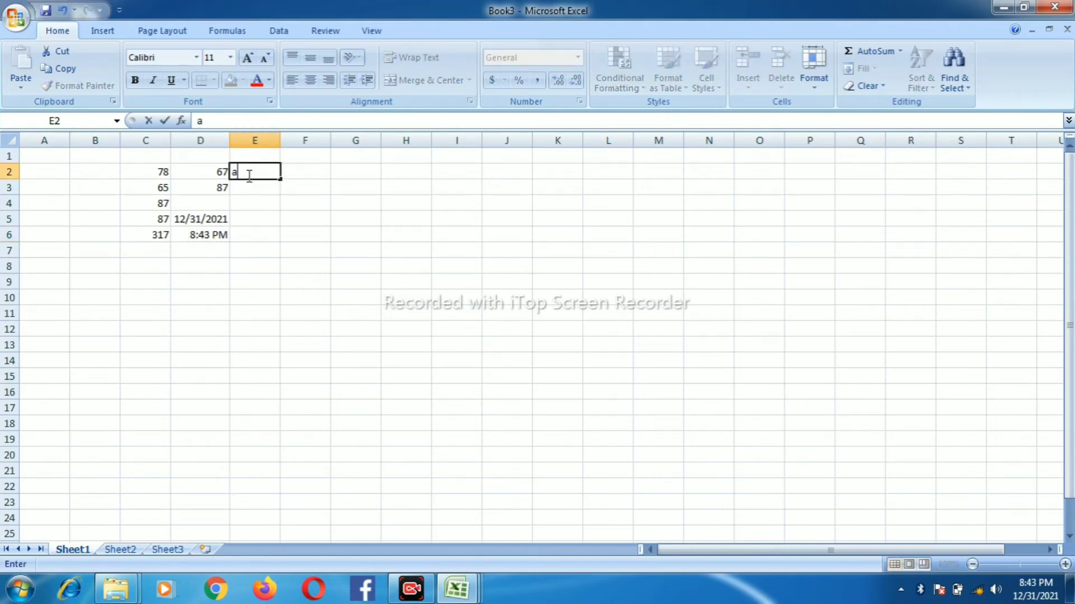
{"action": "type", "text": "ccou"}
{"action": "type", "text": "nt"}
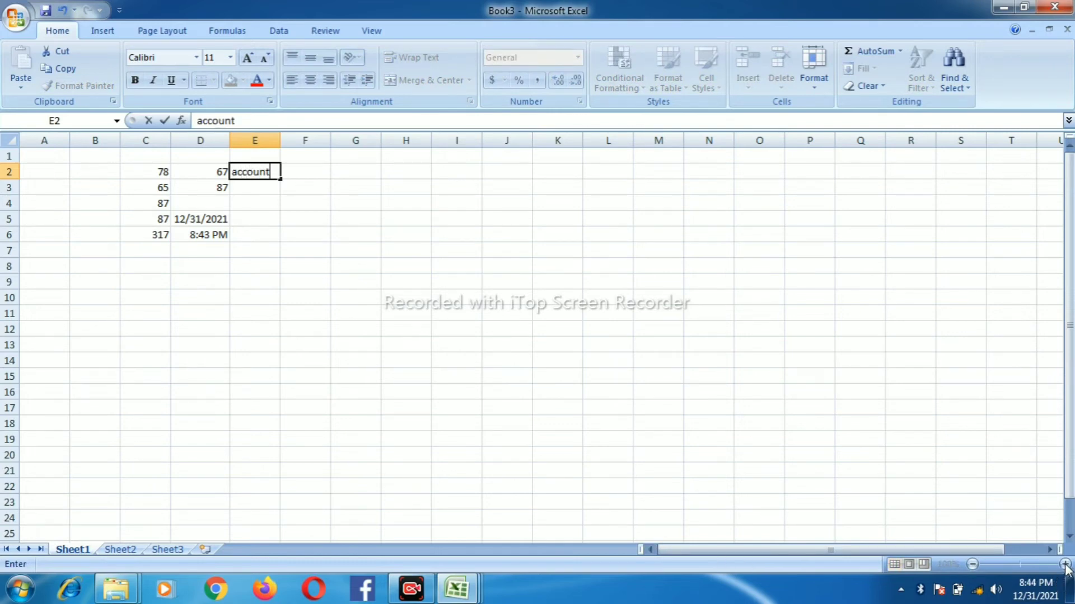
{"action": "left_click", "coordinate": [911, 393]}
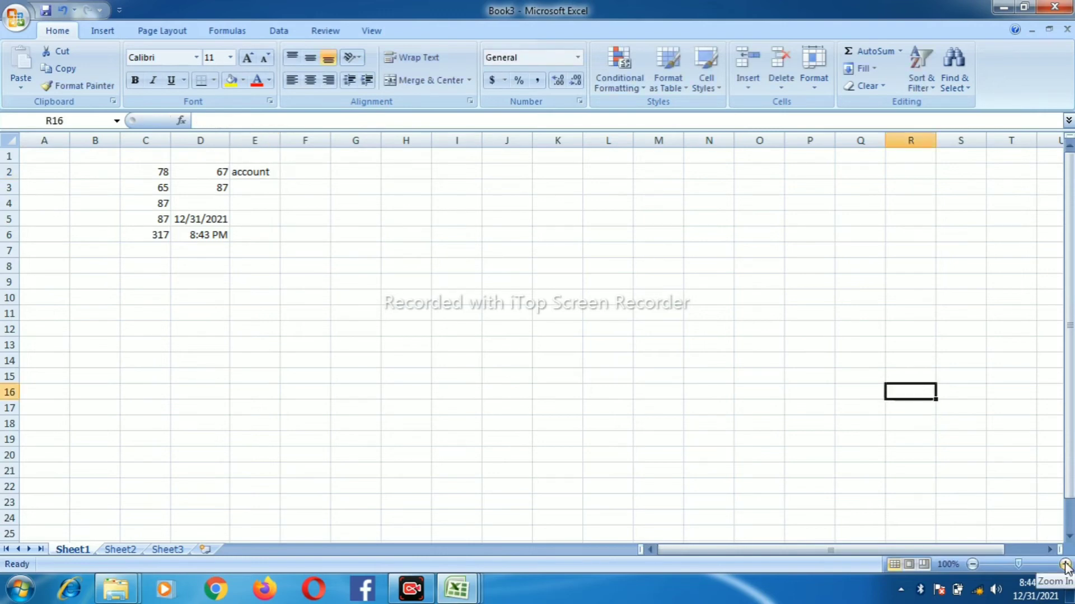
{"action": "left_click", "coordinate": [1066, 564]}
{"action": "left_click", "coordinate": [1065, 564]}
{"action": "left_click", "coordinate": [1065, 564]}
{"action": "left_click", "coordinate": [1065, 564]}
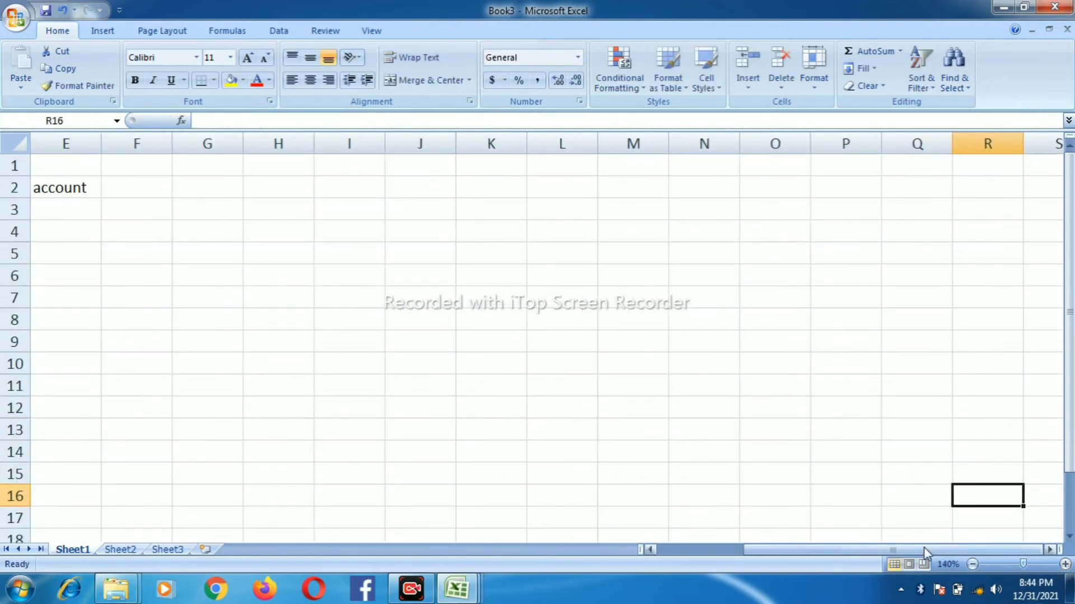
{"action": "left_click_drag", "start_coordinate": [892, 551], "coordinate": [871, 551]}
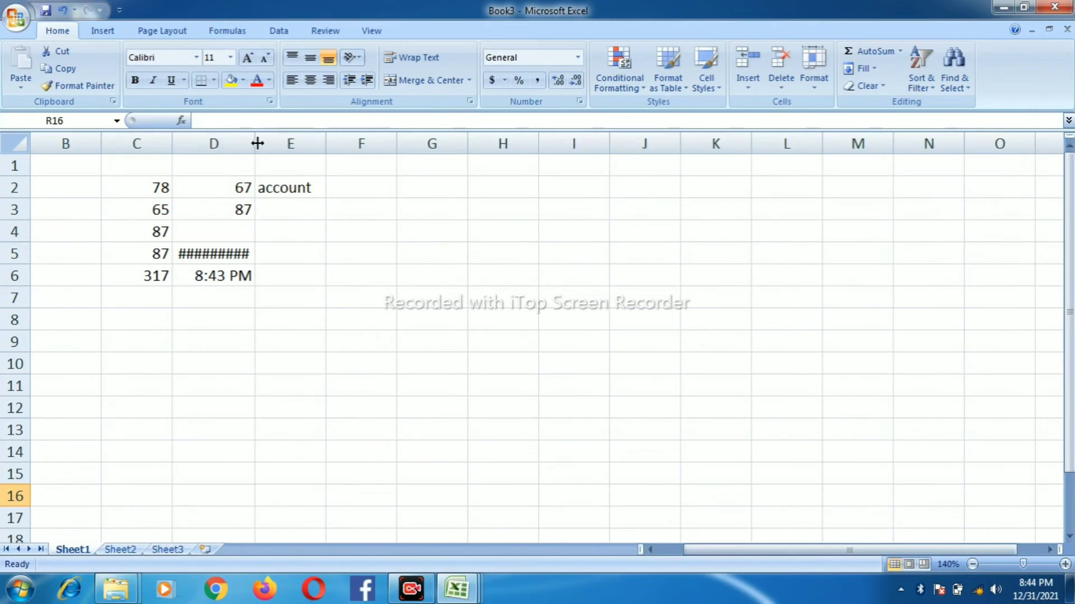
{"action": "left_click_drag", "start_coordinate": [254, 144], "coordinate": [315, 155]}
{"action": "left_click", "coordinate": [326, 185]}
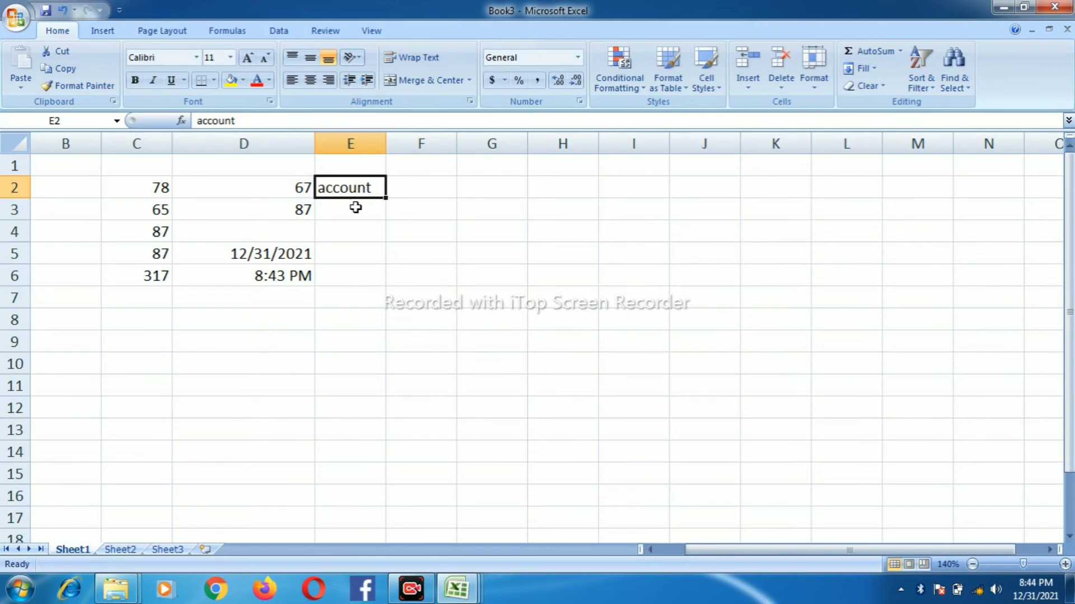
Step: Retype 'account' in E2
{"action": "key", "text": "BackSpace"}
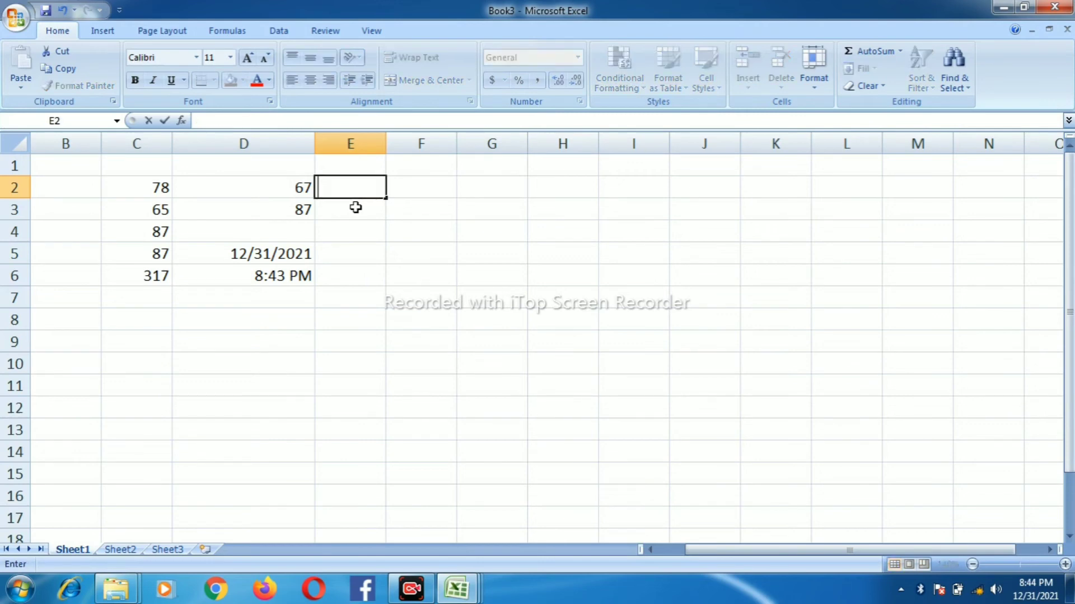
{"action": "type", "text": "a"}
{"action": "type", "text": "cco"}
{"action": "key", "text": "ctrl+z"}
{"action": "key", "text": "ctrl+y"}
{"action": "key", "text": "ctrl+z"}
{"action": "key", "text": "ctrl+y"}
{"action": "type", "text": "u"}
{"action": "type", "text": "nt"}
{"action": "key", "text": "Return"}
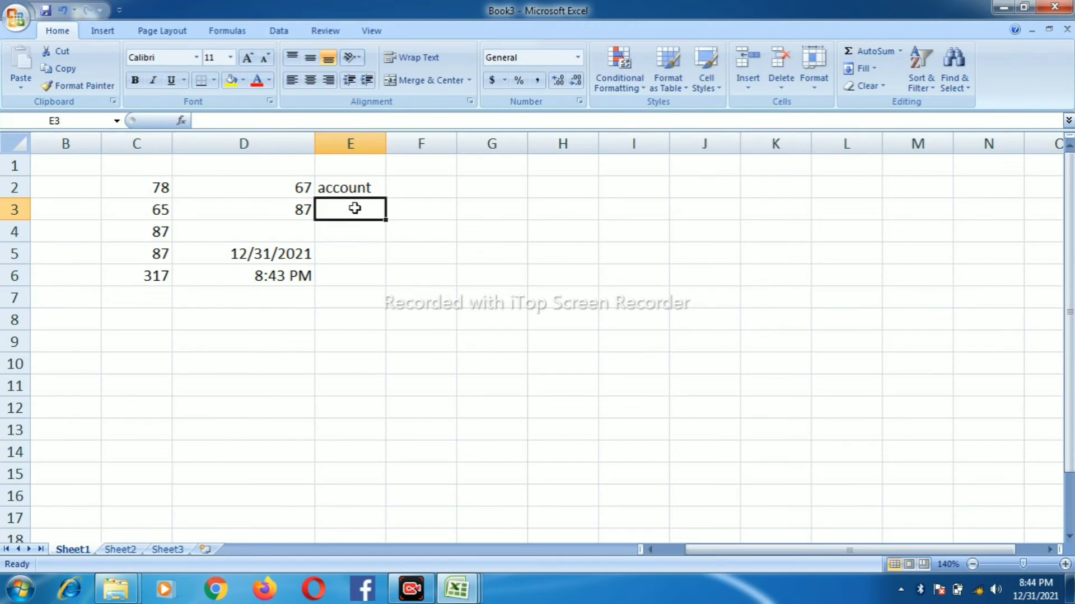
Step: Enter 'account' in E3 and E4, then fill it down into E5 with Ctrl+D
{"action": "type", "text": "account"}
{"action": "key", "text": "Return"}
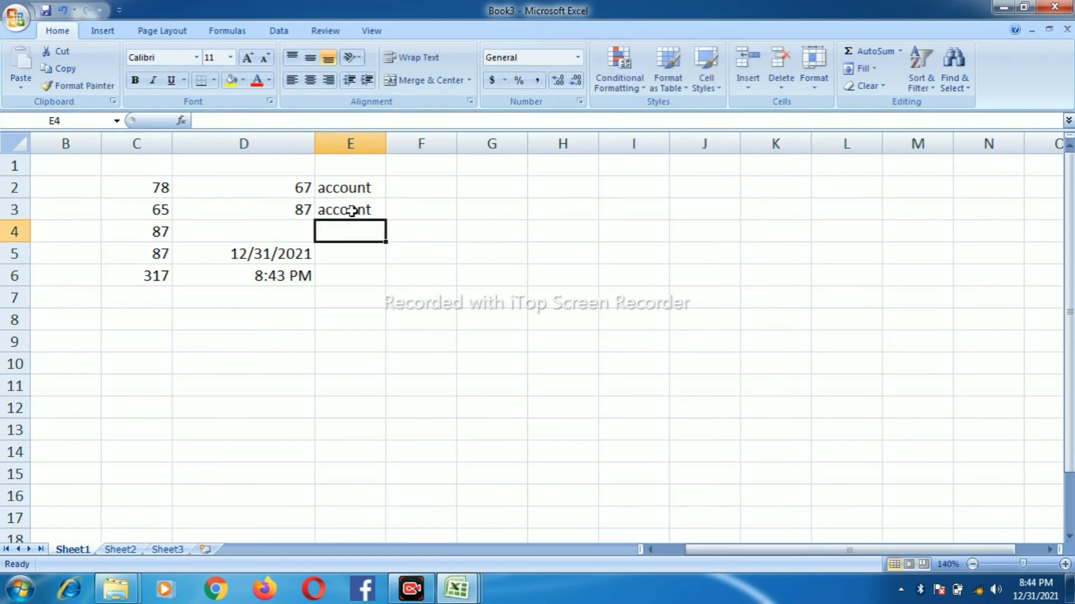
{"action": "type", "text": "account"}
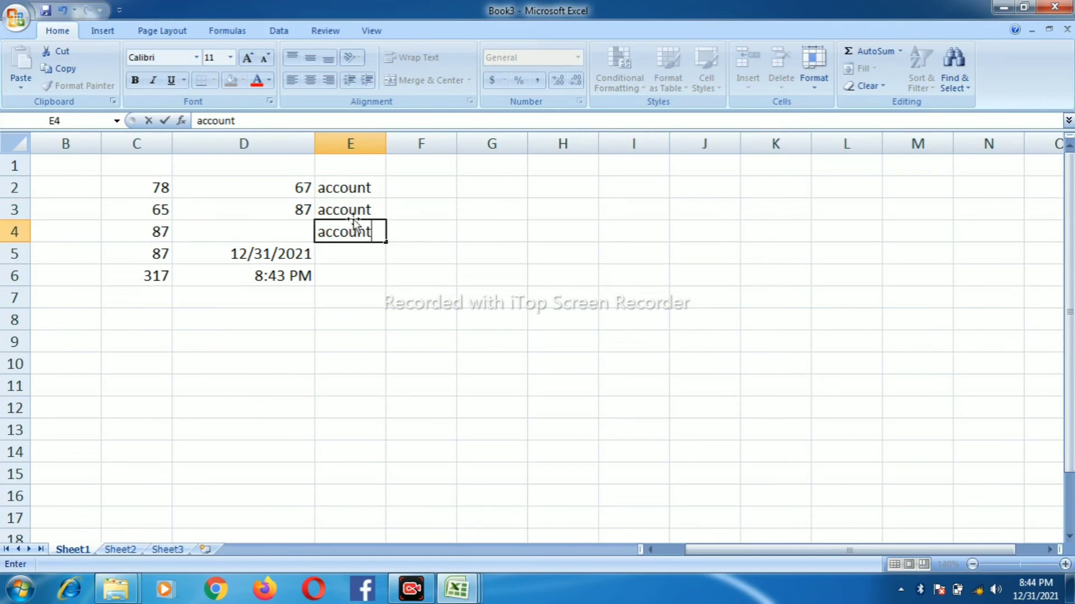
{"action": "left_click", "coordinate": [364, 253]}
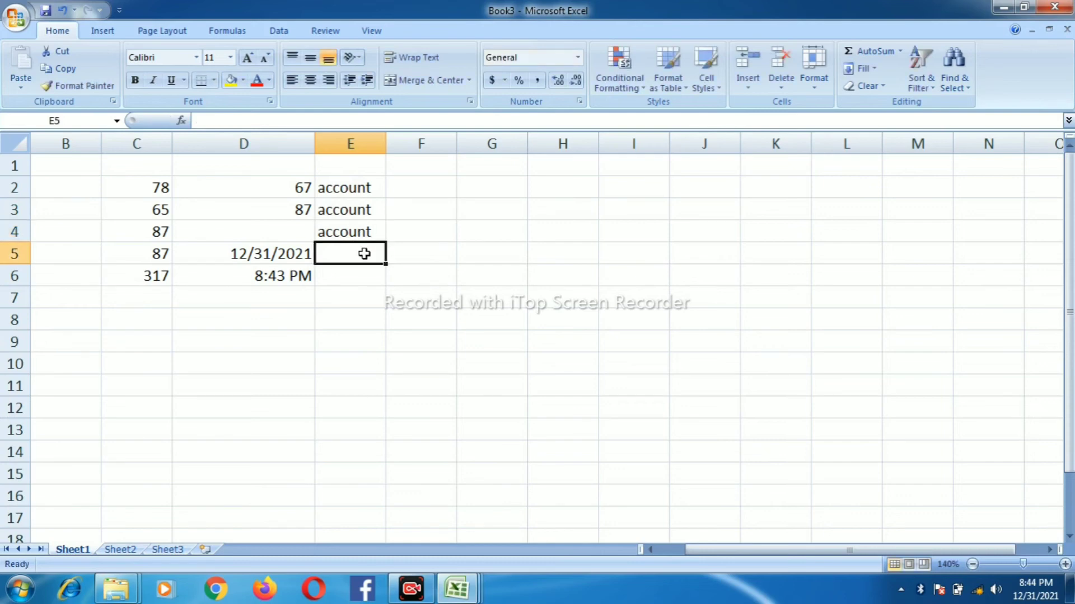
{"action": "key", "text": "ctrl+d"}
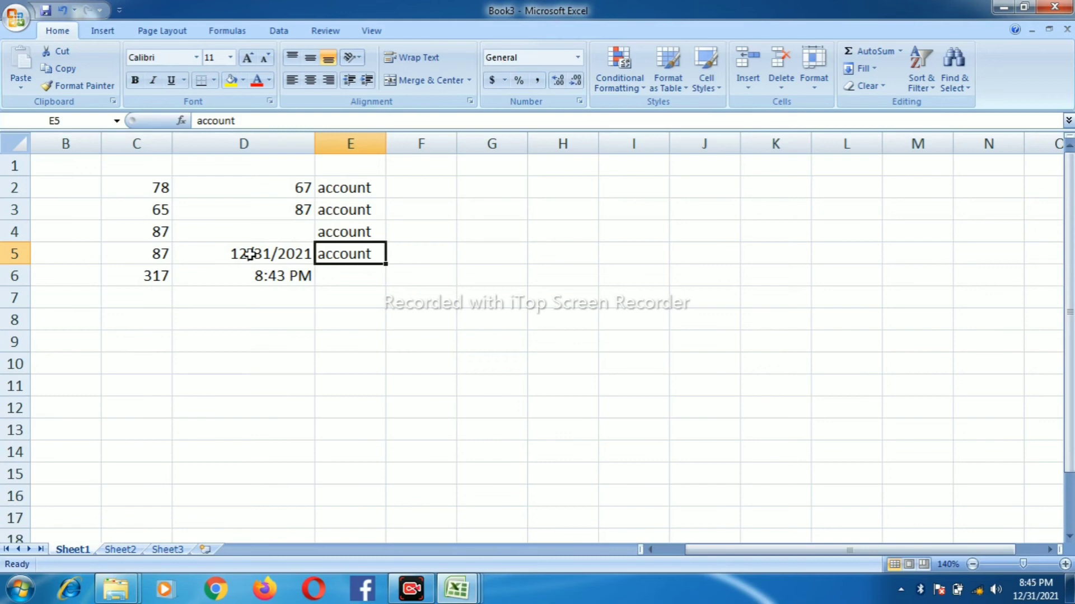
Step: Review the account entries in column E and return to cell C2
{"action": "left_click", "coordinate": [355, 277]}
{"action": "left_click", "coordinate": [345, 191]}
{"action": "left_click", "coordinate": [354, 253]}
{"action": "left_click", "coordinate": [349, 227]}
{"action": "left_click", "coordinate": [349, 209]}
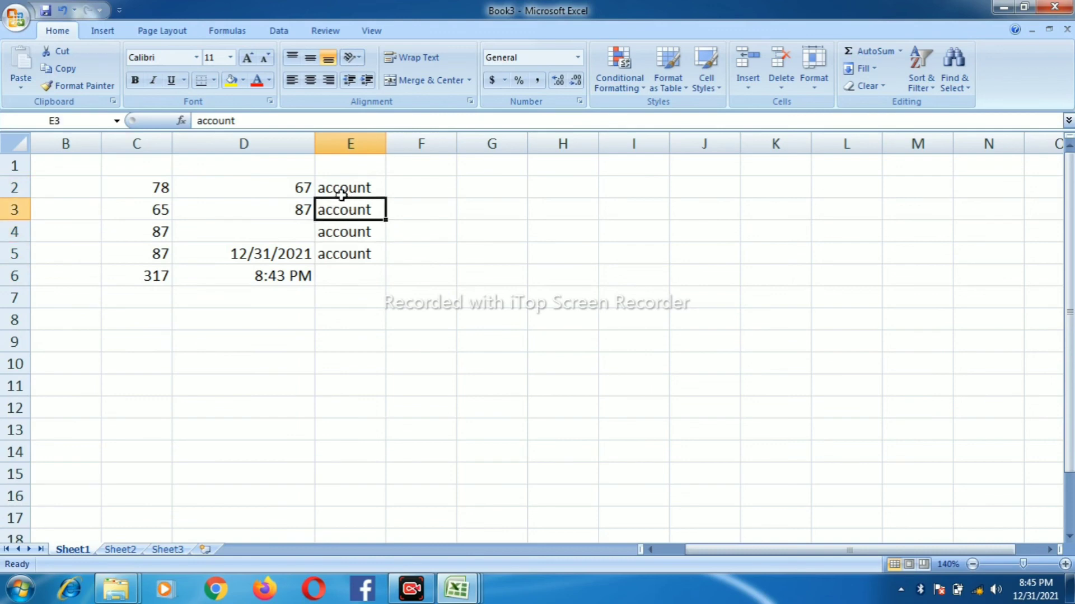
{"action": "left_click", "coordinate": [336, 280]}
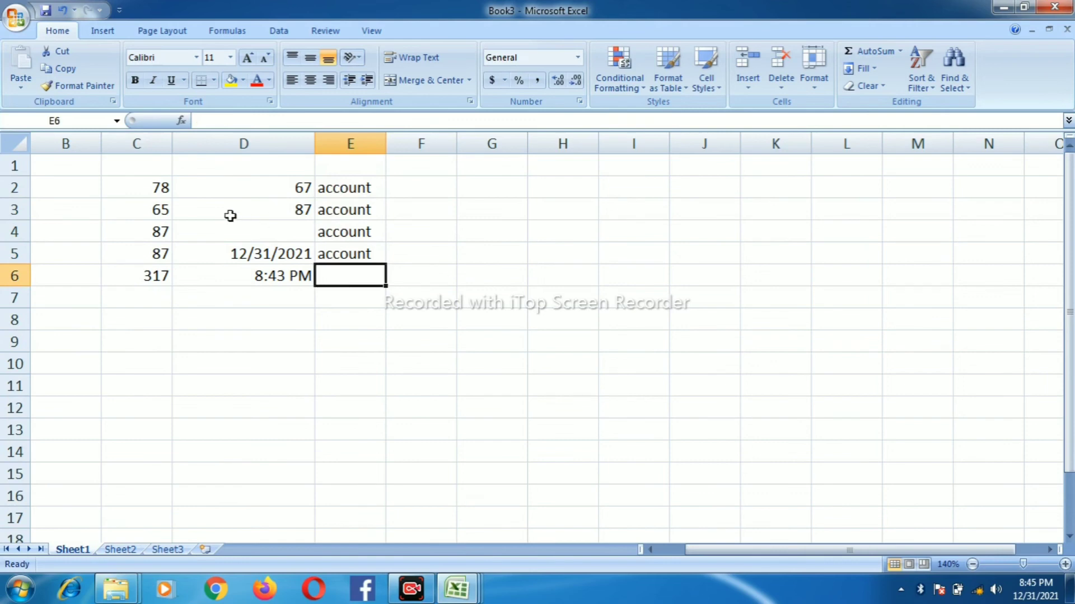
{"action": "left_click", "coordinate": [163, 189]}
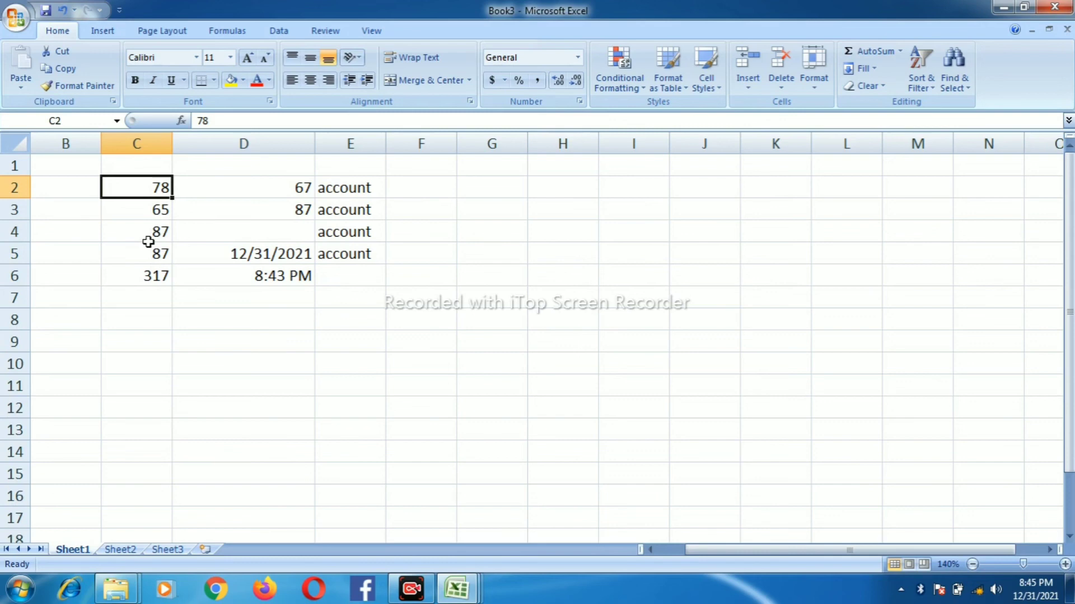
Step: Show formulas instead of results with Ctrl+` and clear 'account' from E4 and E5
{"action": "key", "text": "ctrl+grave"}
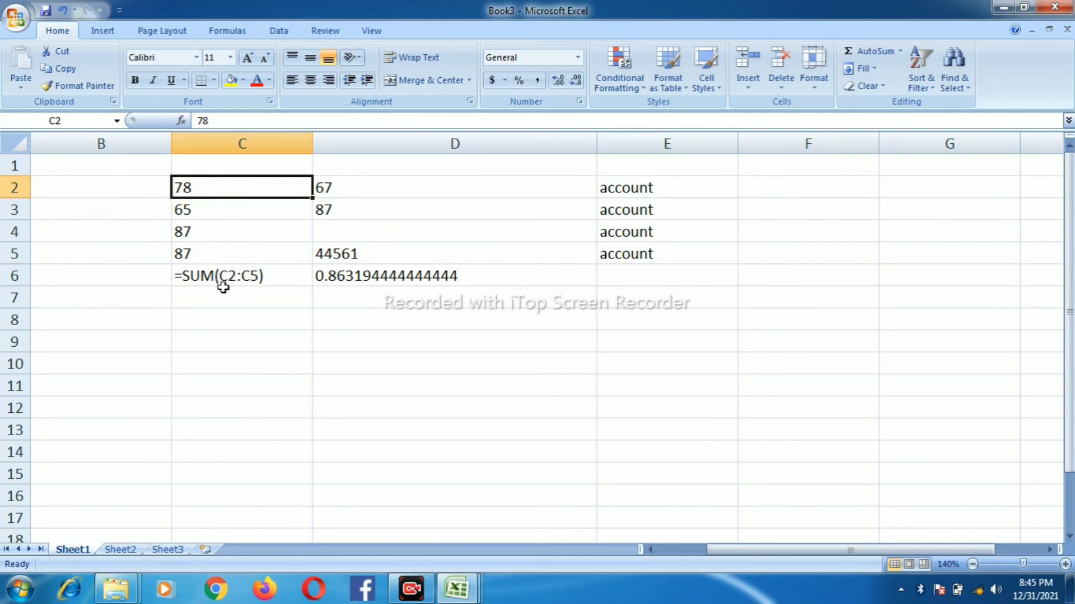
{"action": "key", "text": "Right"}
{"action": "key", "text": "Right"}
{"action": "key", "text": "Down"}
{"action": "key", "text": "Down"}
{"action": "key", "text": "Down"}
{"action": "key", "text": "Delete"}
{"action": "key", "text": "Up"}
{"action": "key", "text": "Delete"}
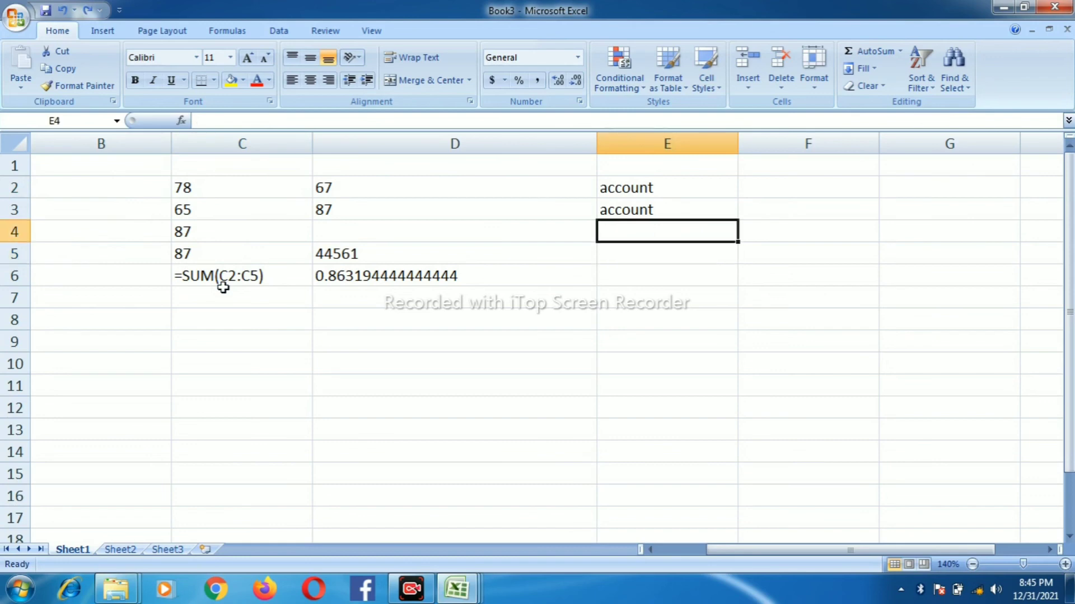